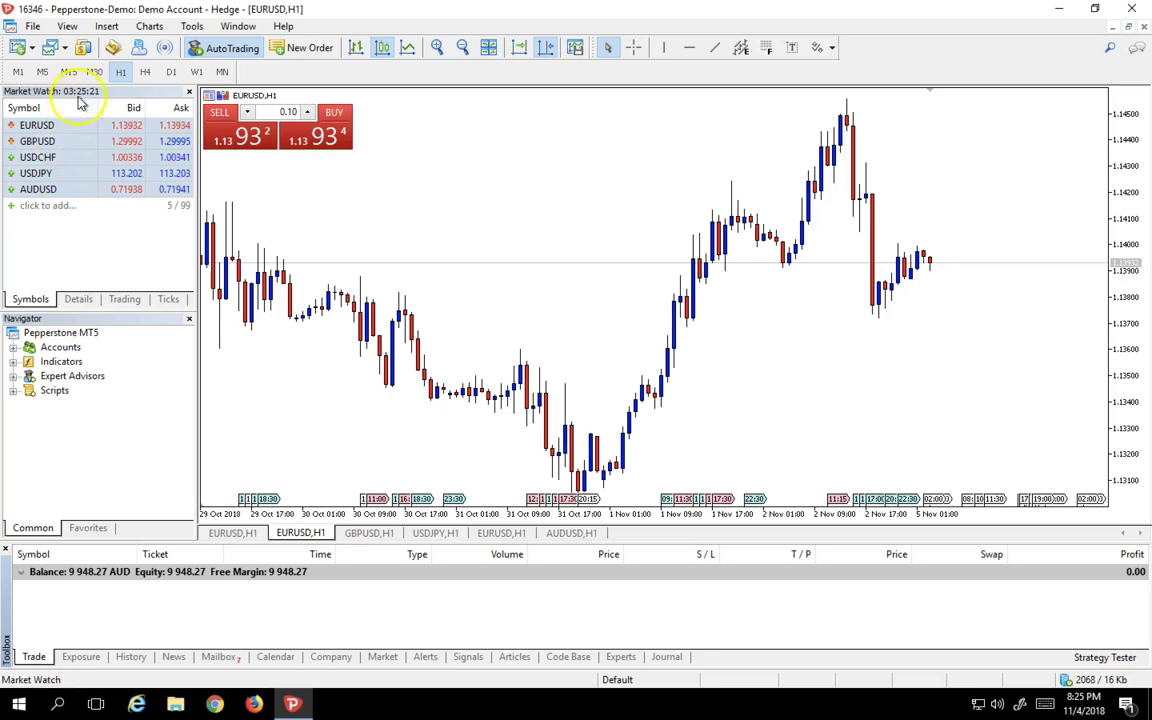
Open the File menu in MetaTrader 5
left_click(30, 28)
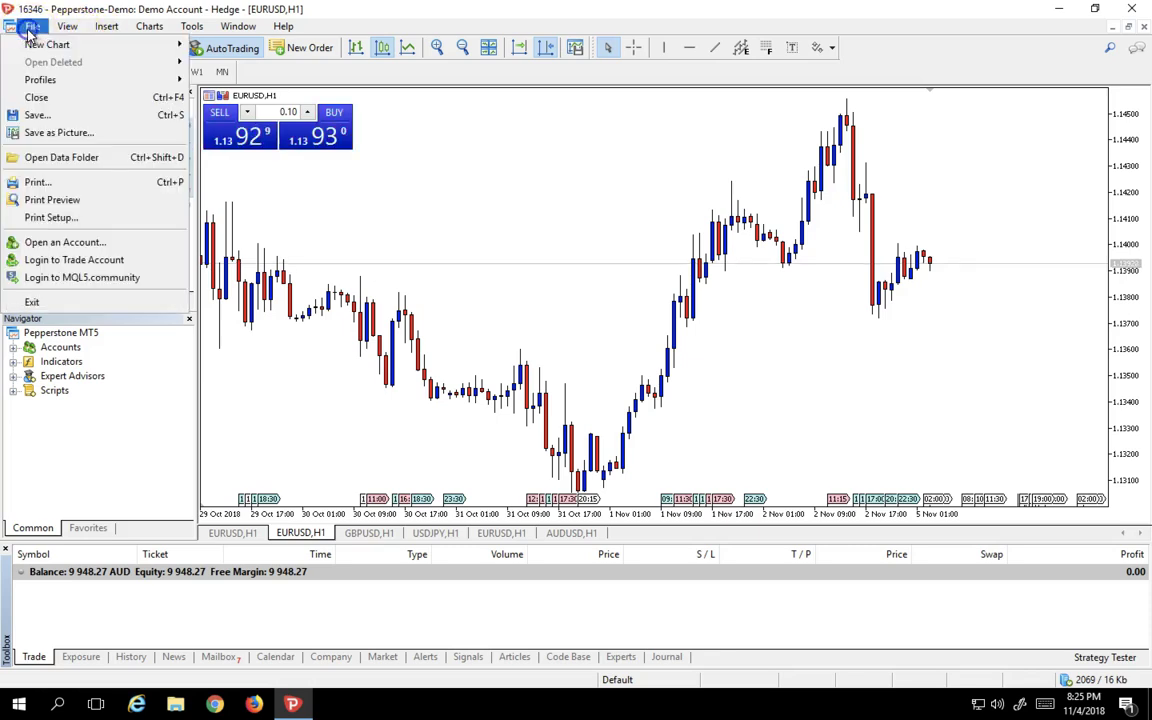
Open the data folder, browse into MQL5 > Indicators, then close File Explorer
left_click(68, 160)
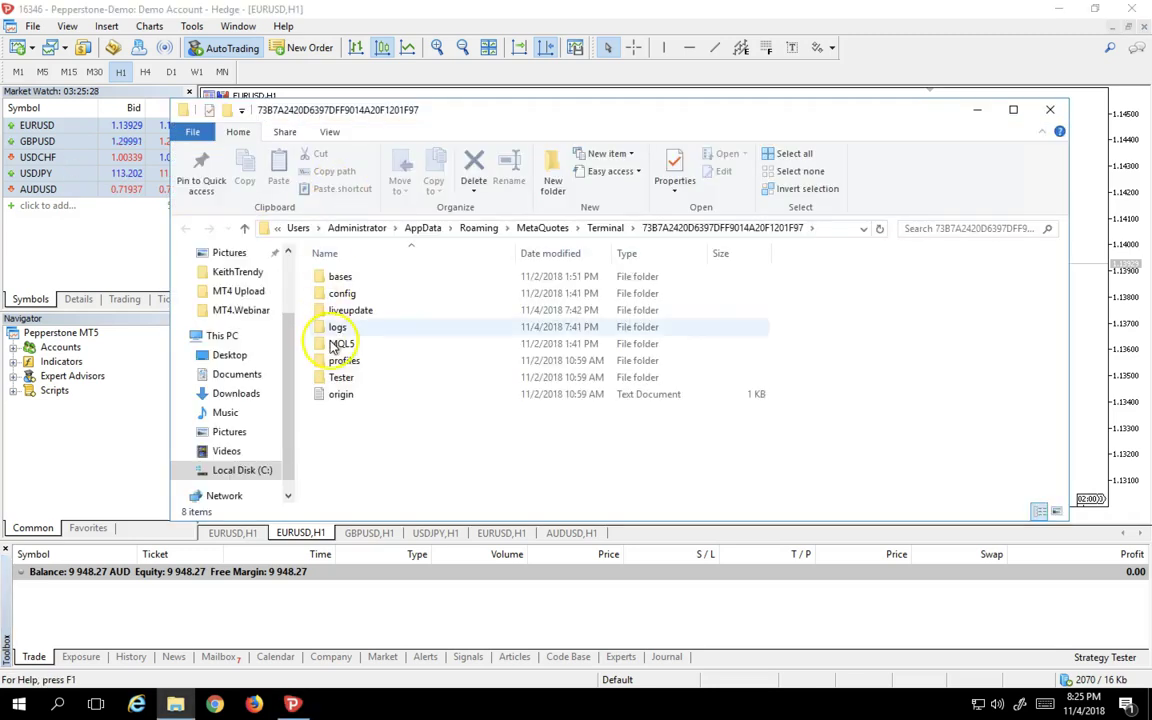
left_click(338, 344)
double_click(338, 344)
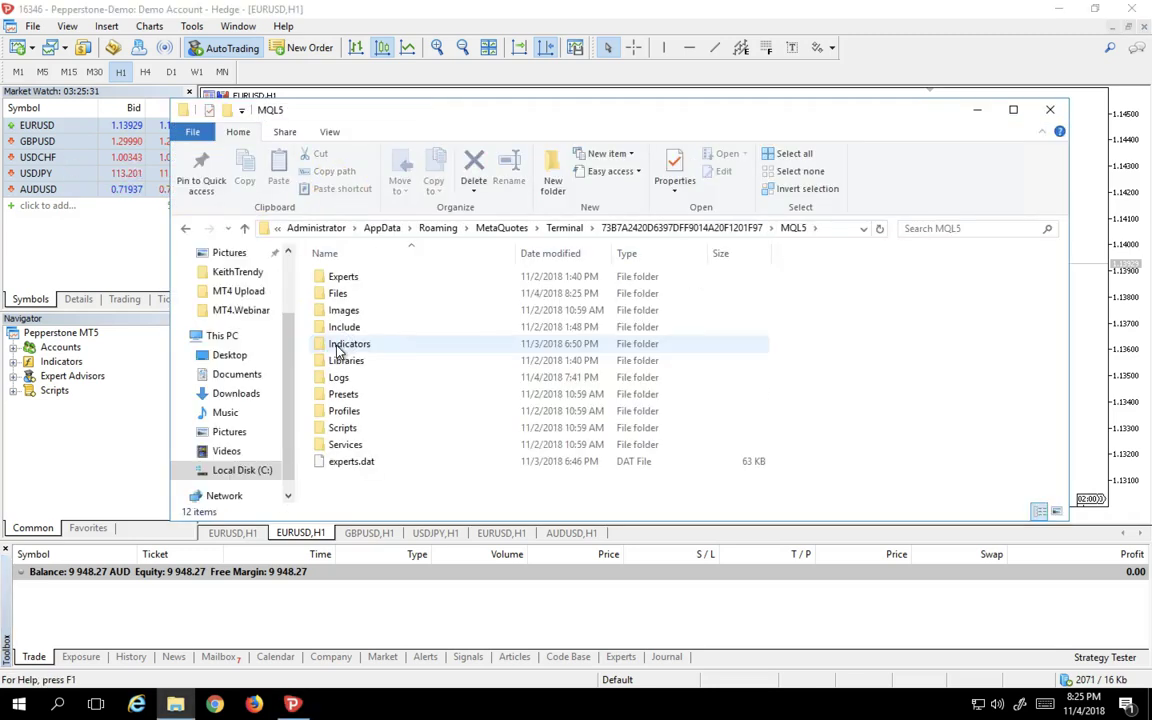
double_click(350, 345)
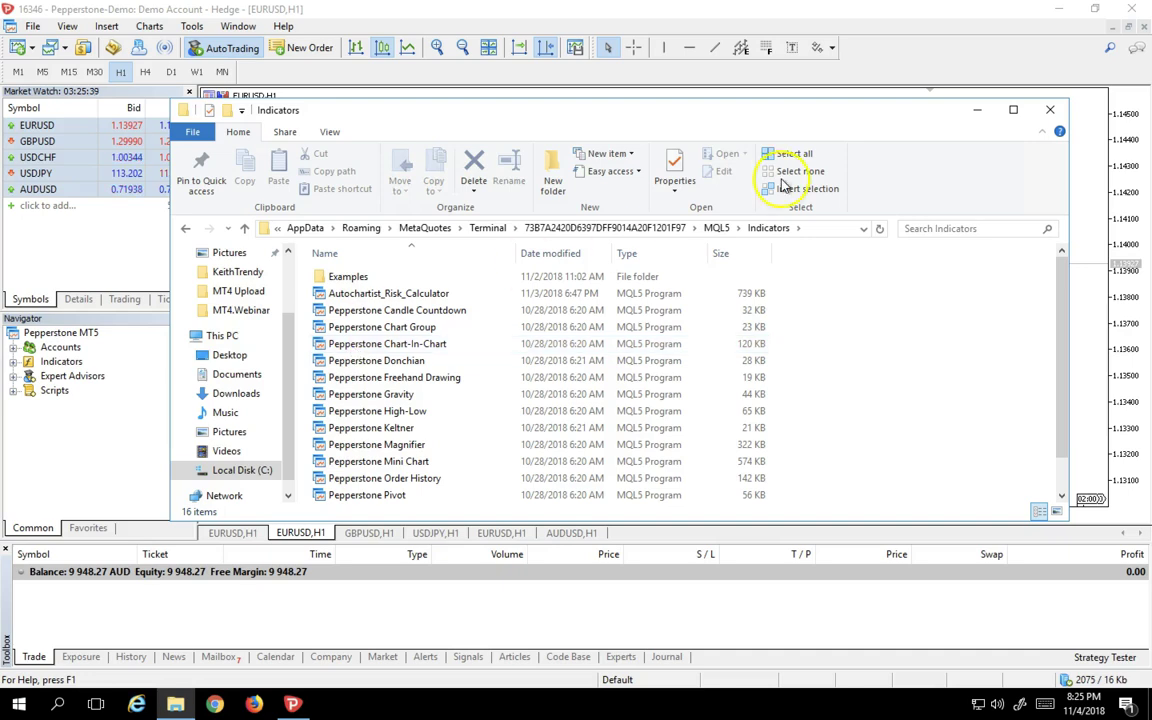
left_click(1050, 109)
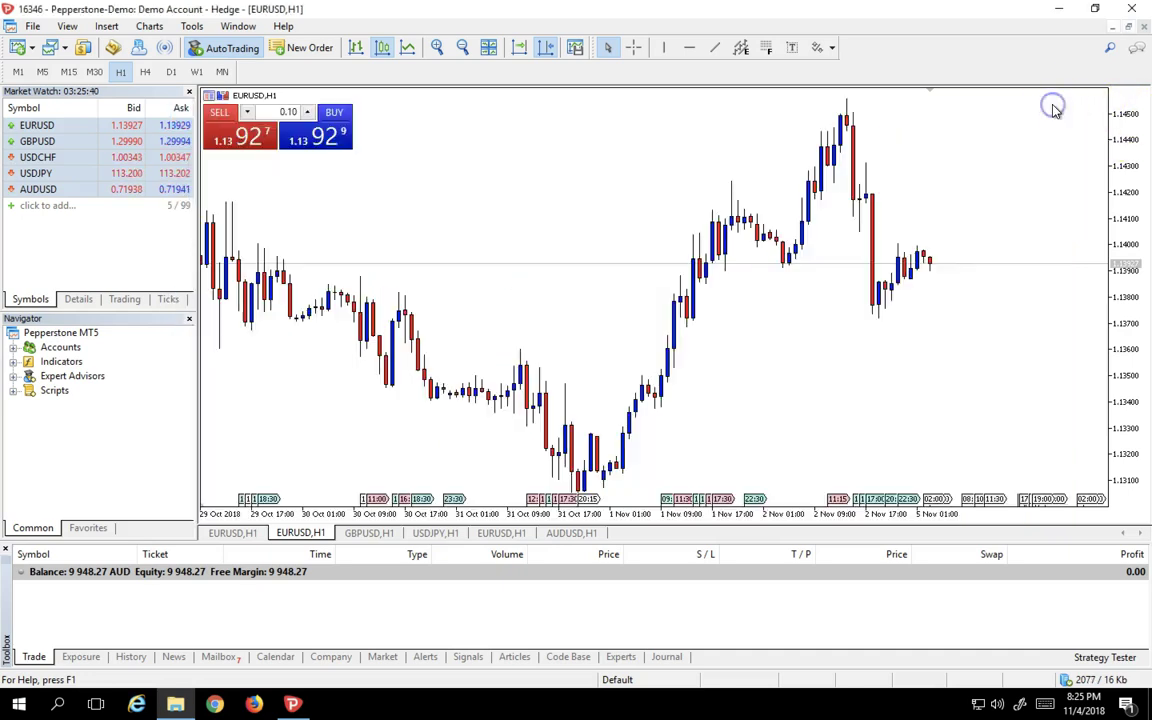
Refresh the Navigator's Indicators group and expand it to list Trend, Oscillators and Pepperstone indicators
left_click(75, 368)
right_click(75, 368)
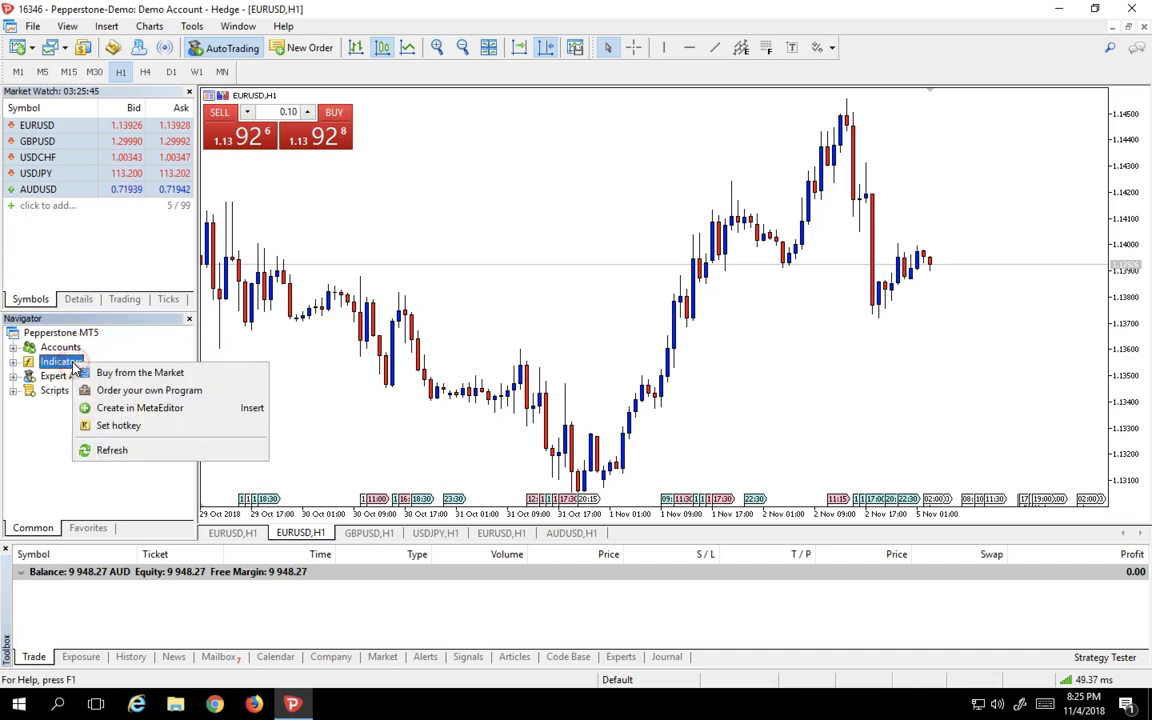
left_click(101, 452)
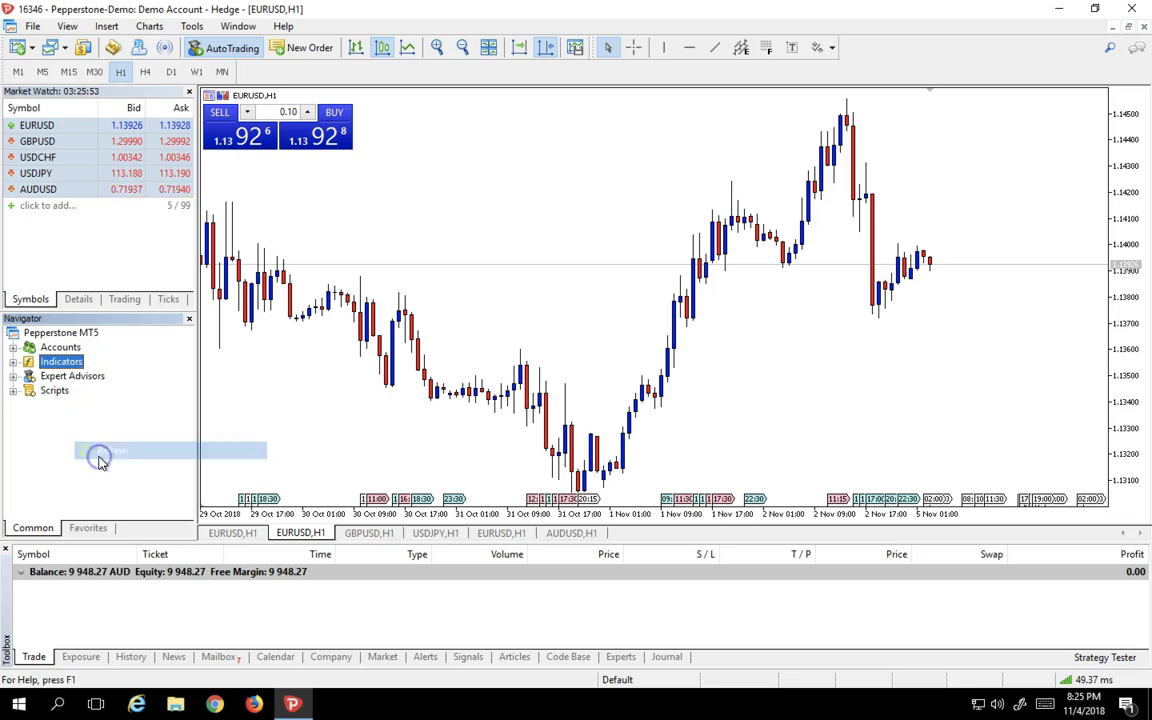
left_click(13, 362)
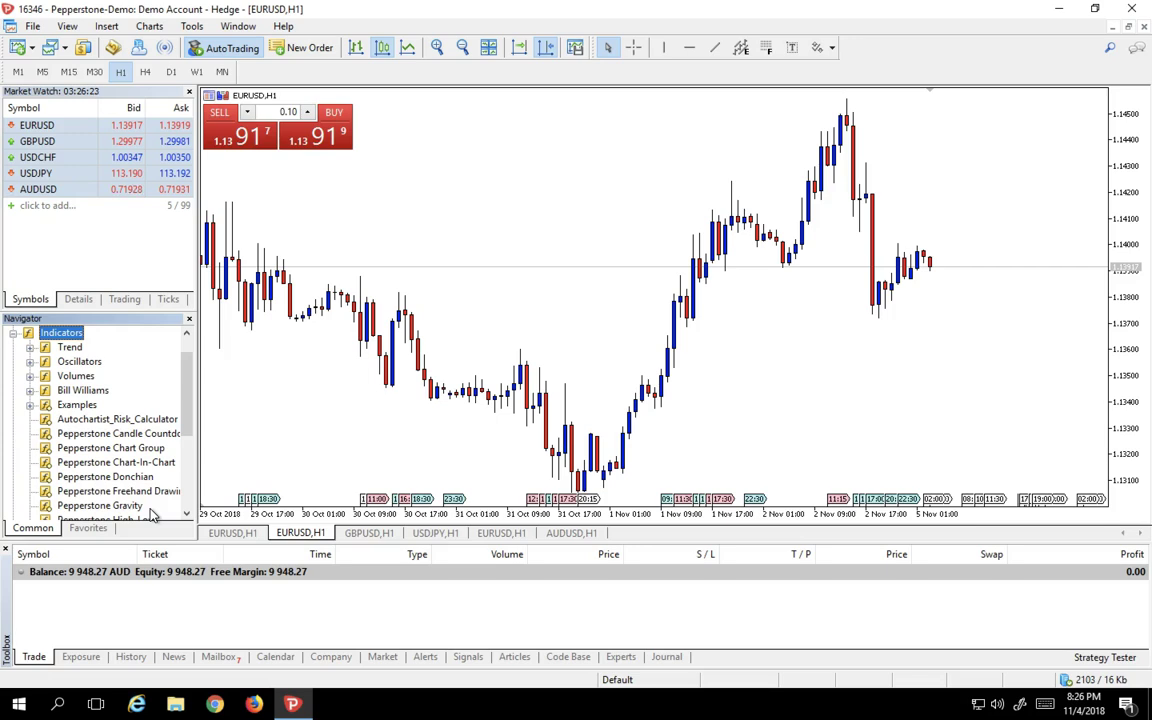
Drag Moving Average from the Trend indicators onto the EURUSD chart
left_click(30, 347)
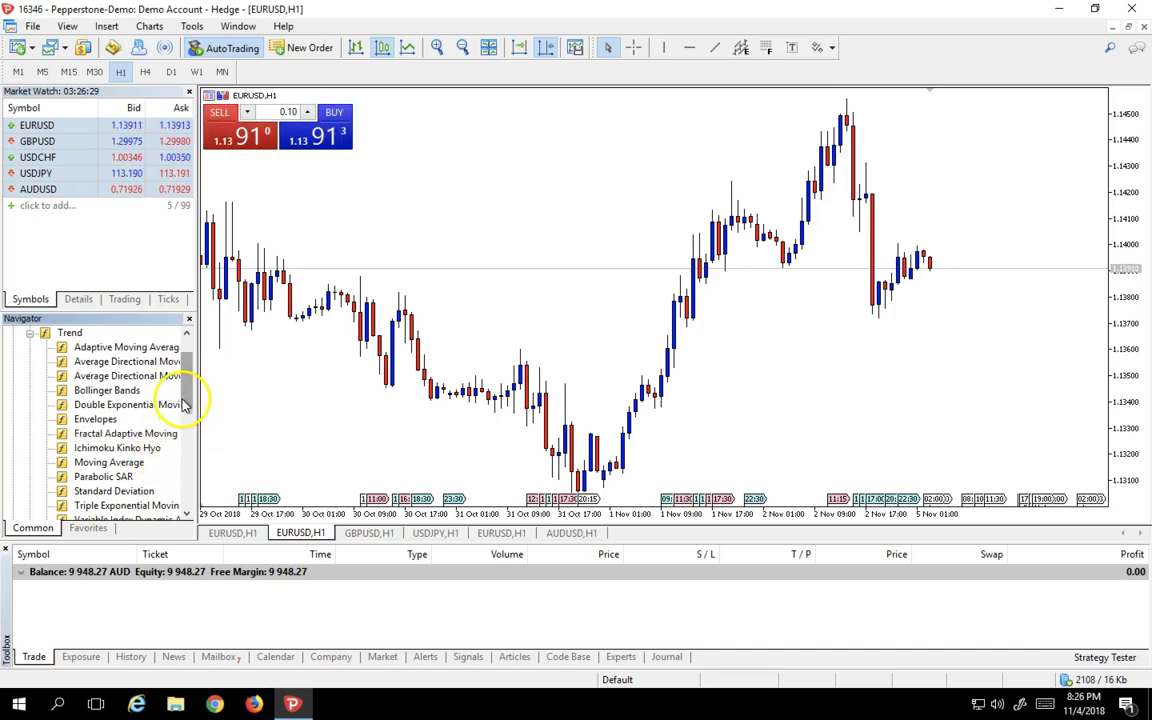
scroll(183, 422, "down", 1)
scroll(183, 422, "down", 2)
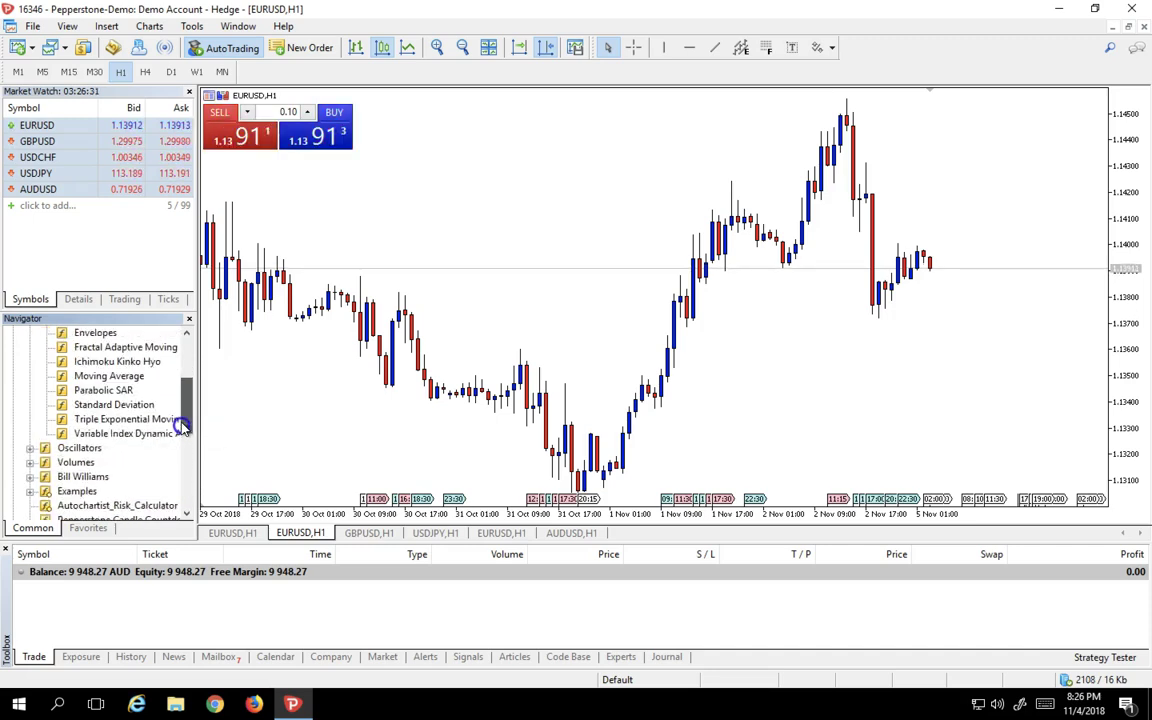
left_click_drag(127, 385, 625, 195)
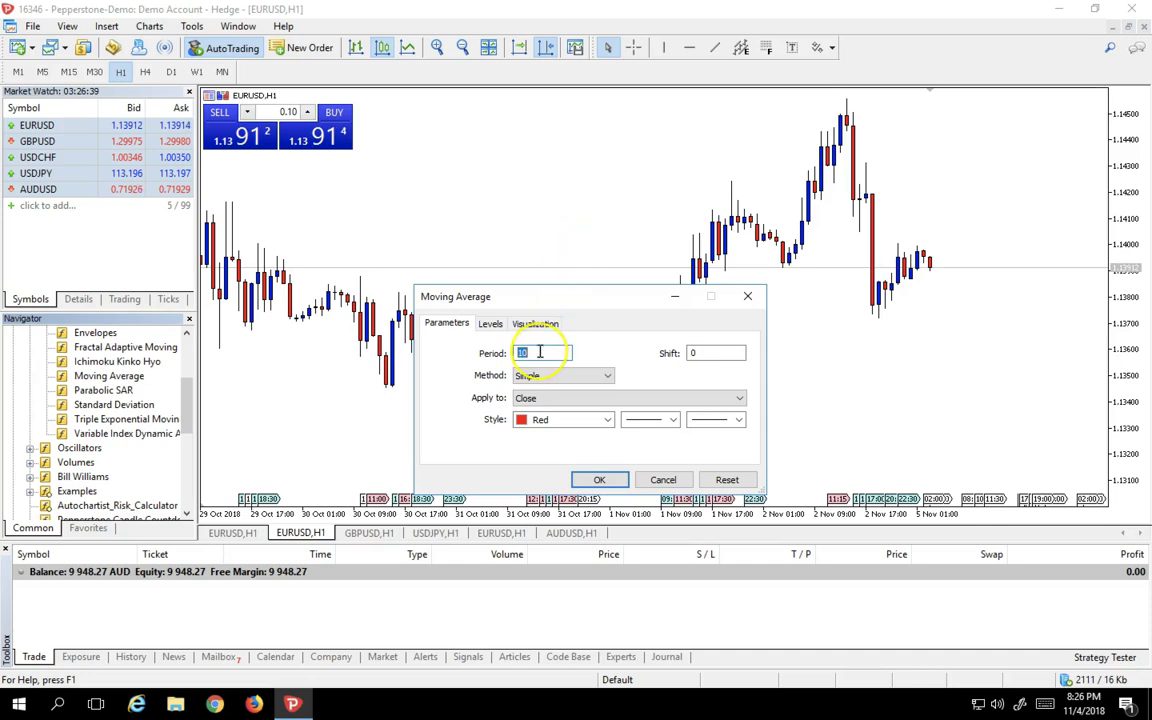
Give the moving average period 20, a blue colour and the thickest line width
type("2")
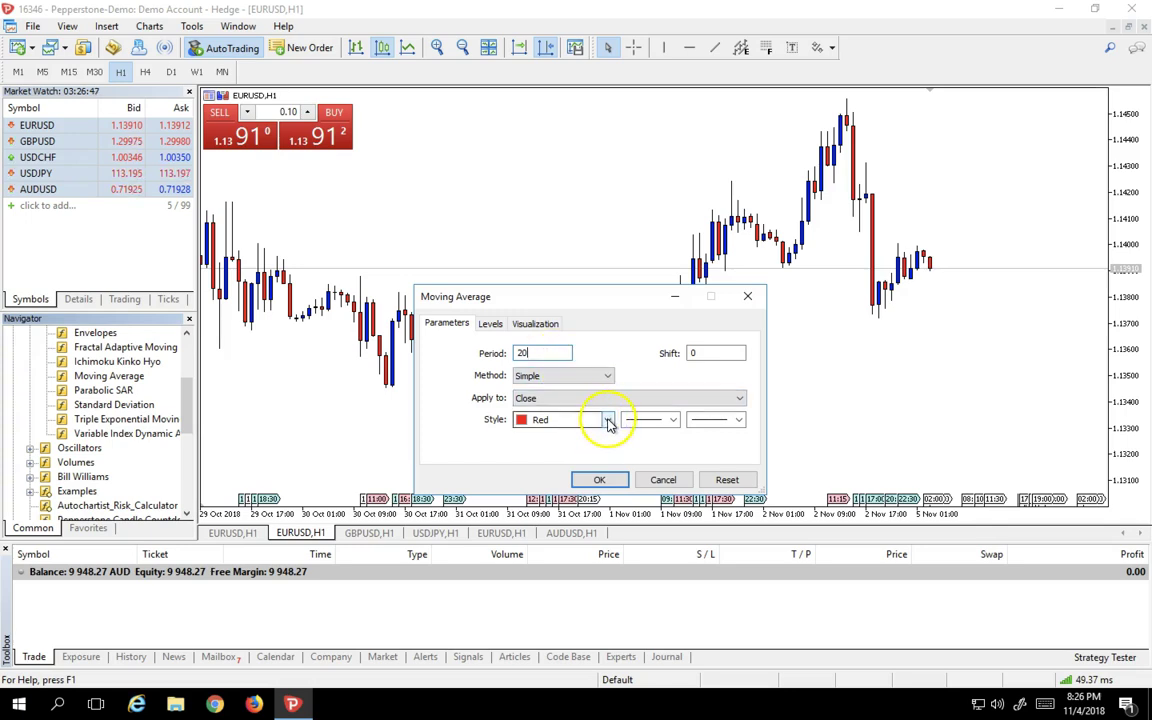
left_click(608, 420)
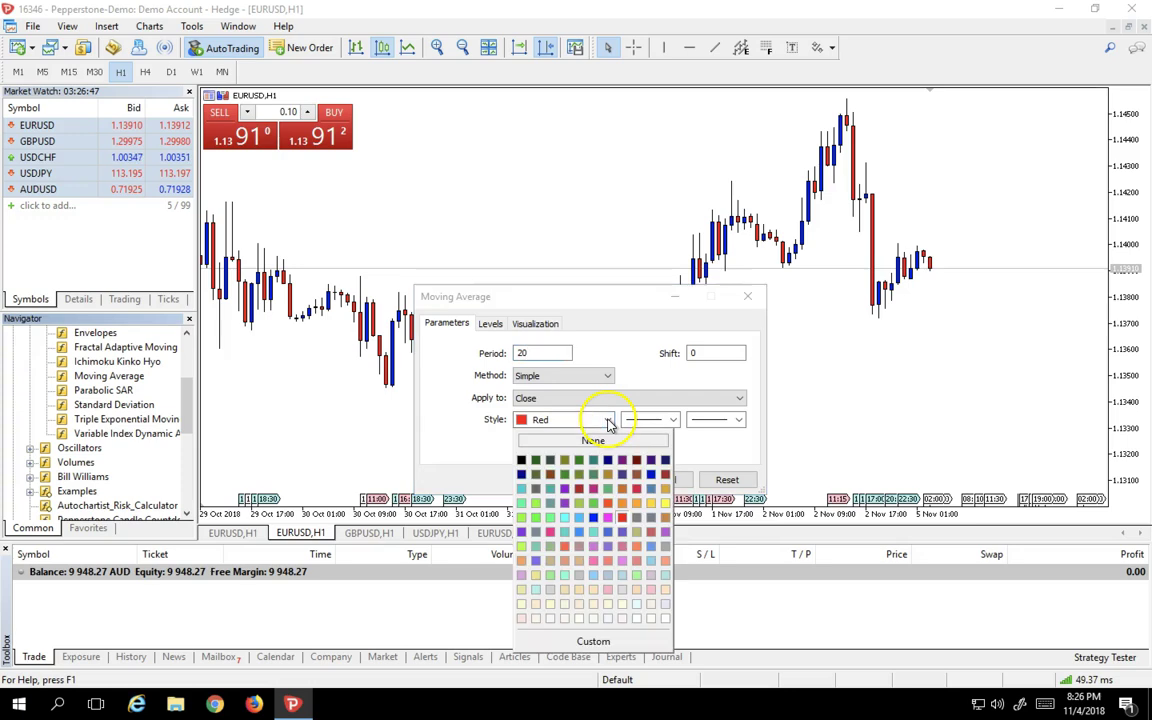
left_click(594, 519)
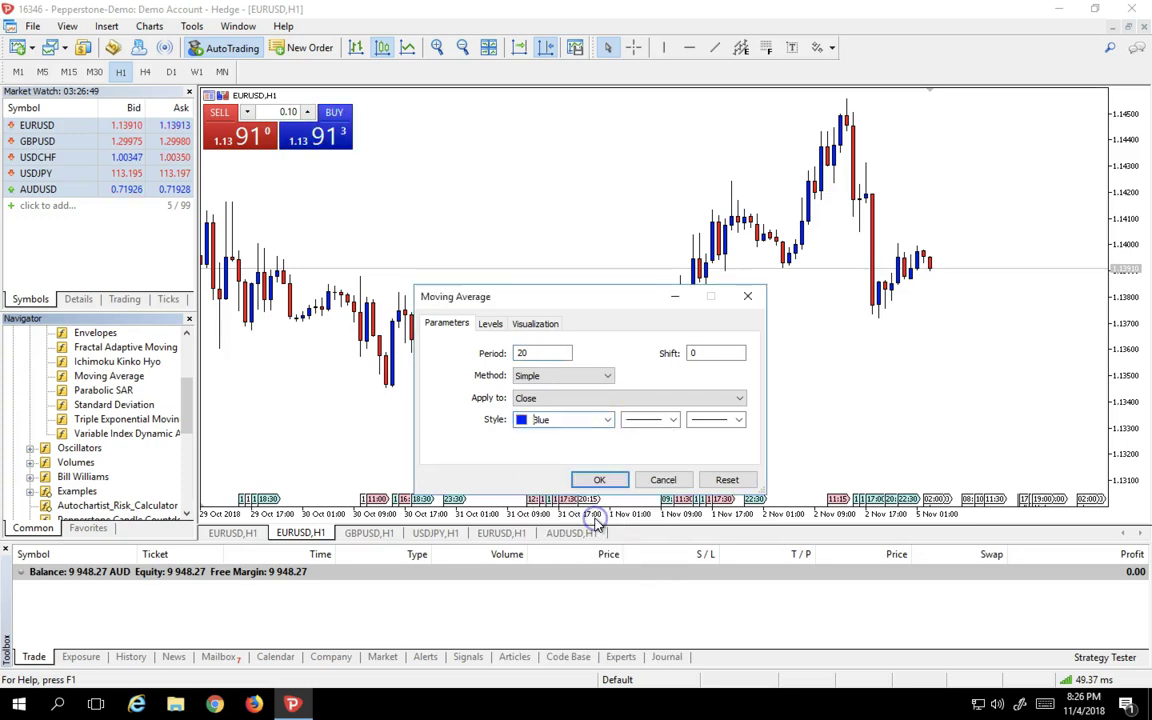
left_click(739, 420)
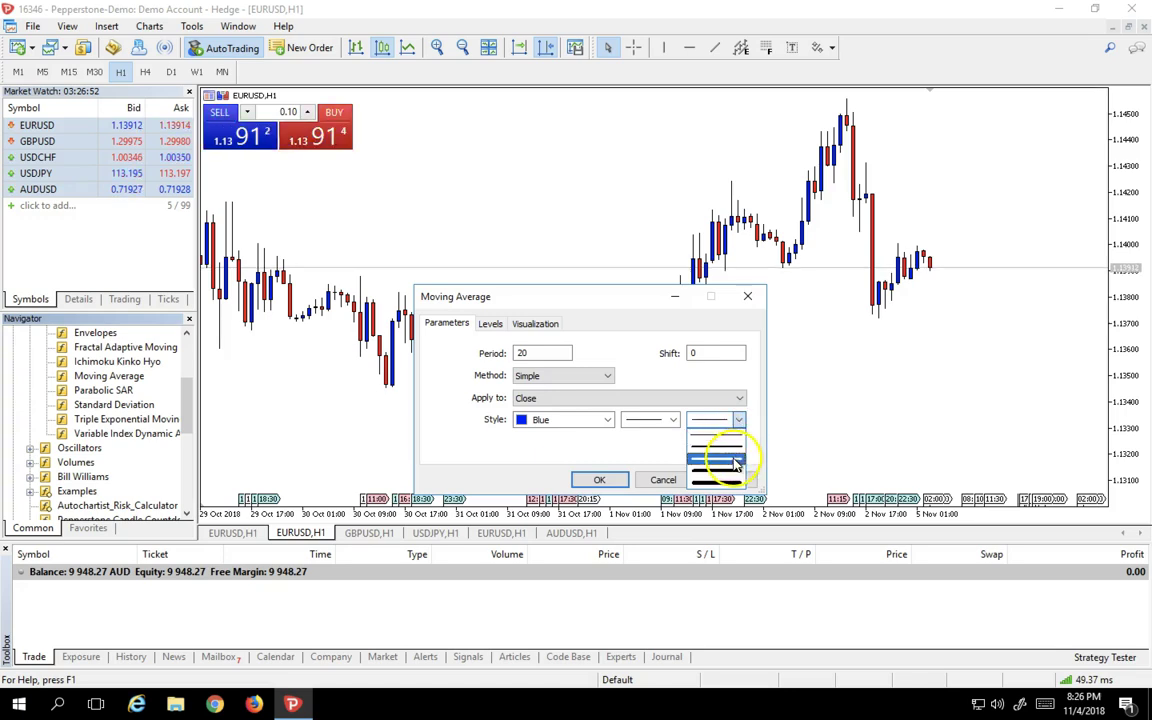
left_click(735, 461)
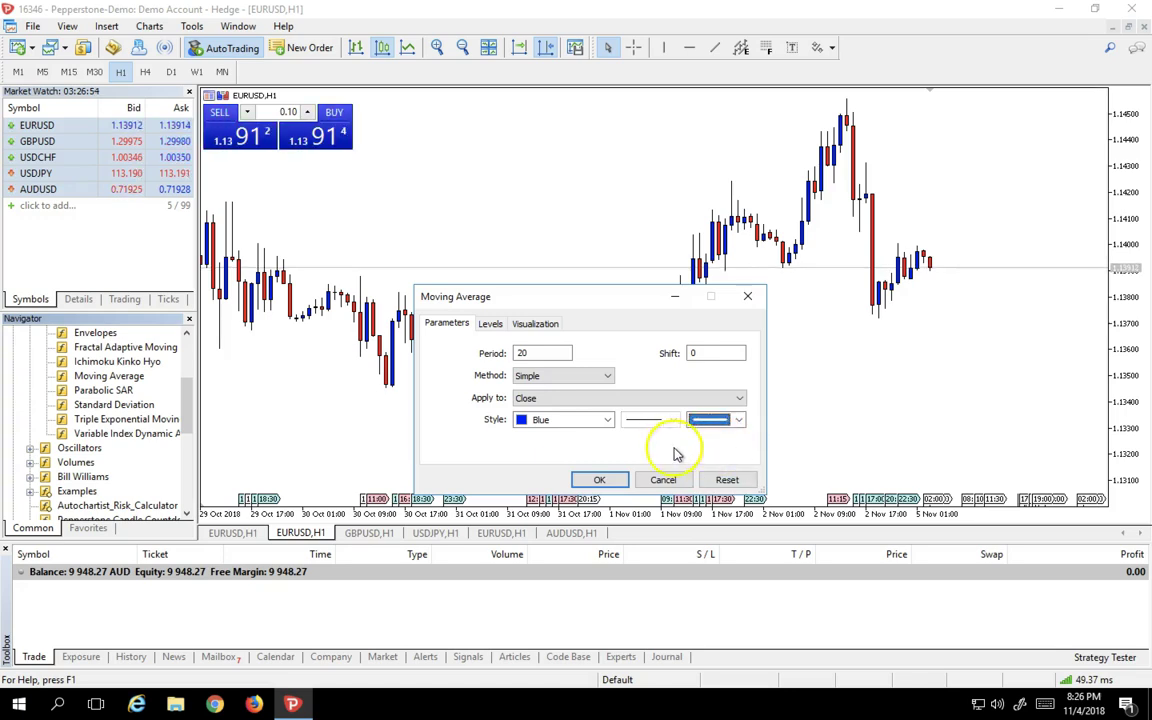
left_click(605, 481)
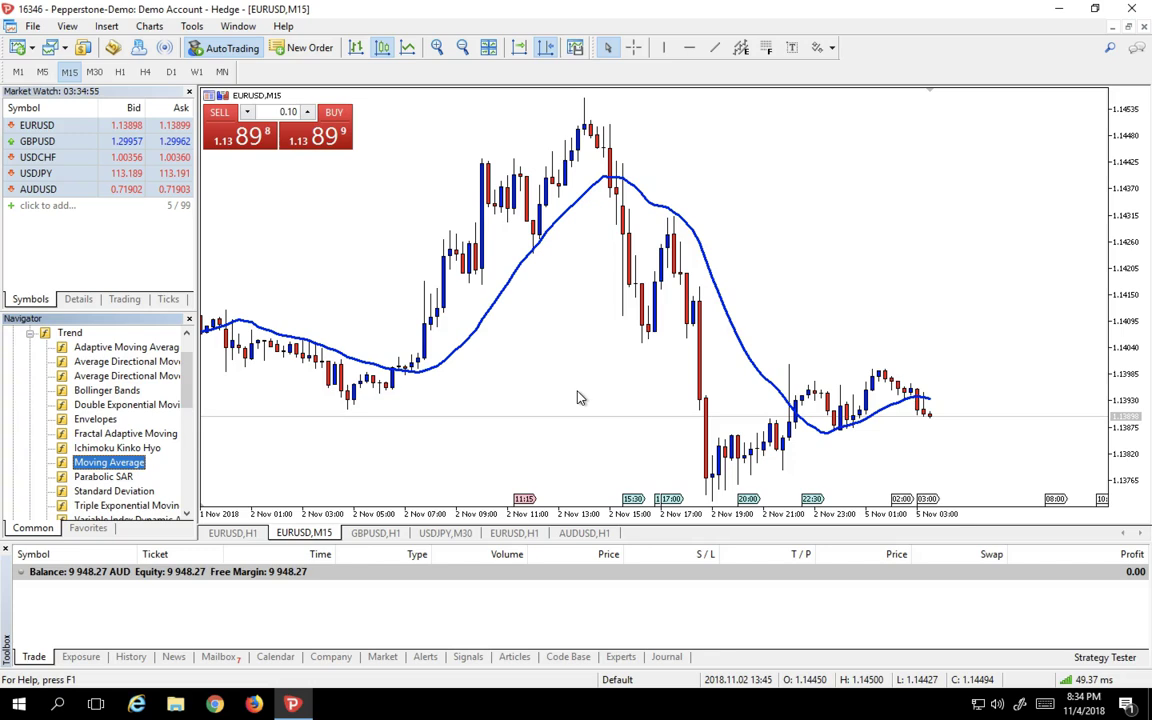
Switch the chart to M15, collapse Trend, and drag Pepperstone High-Low onto the chart
left_click(30, 333)
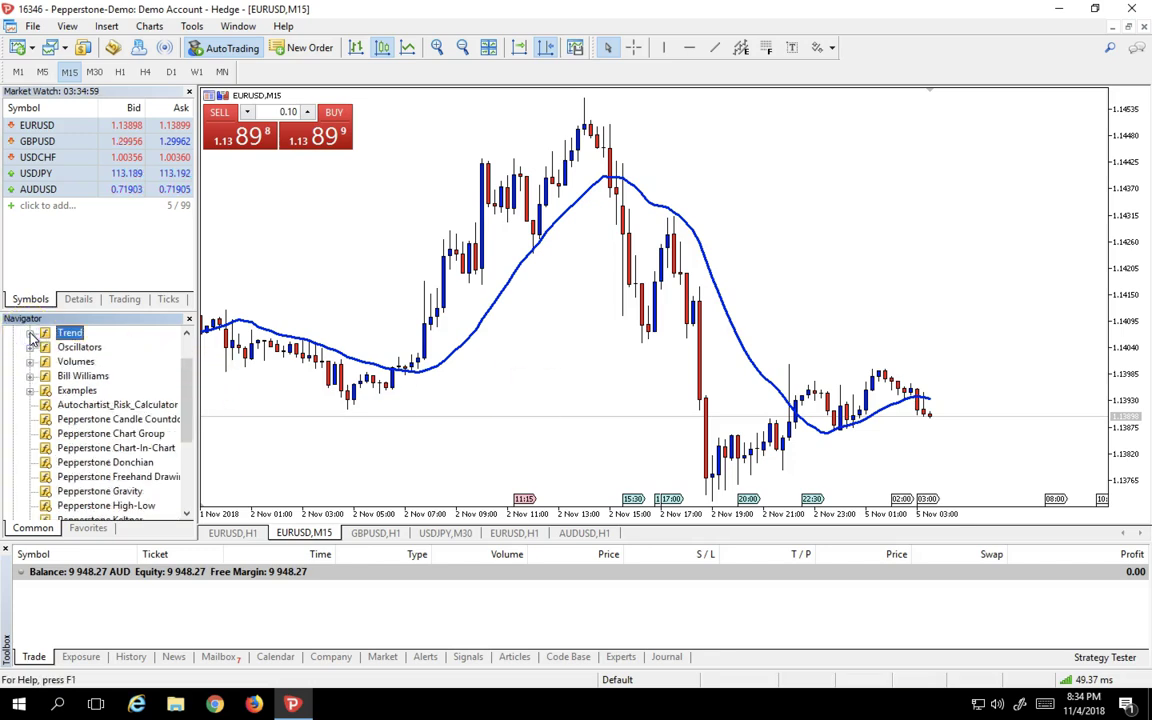
left_click(98, 446)
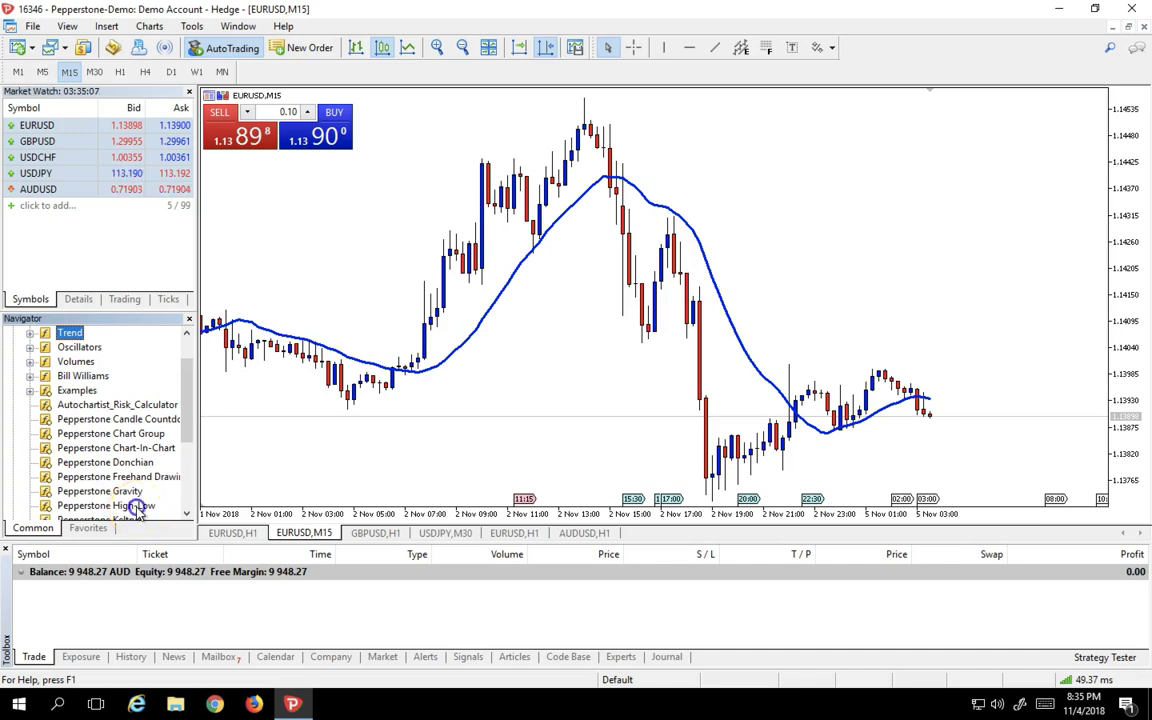
left_click_drag(136, 507, 680, 222)
Accept the Pepperstone High-Low settings to plot dashed D1 High and D1 Low levels
left_click(672, 497)
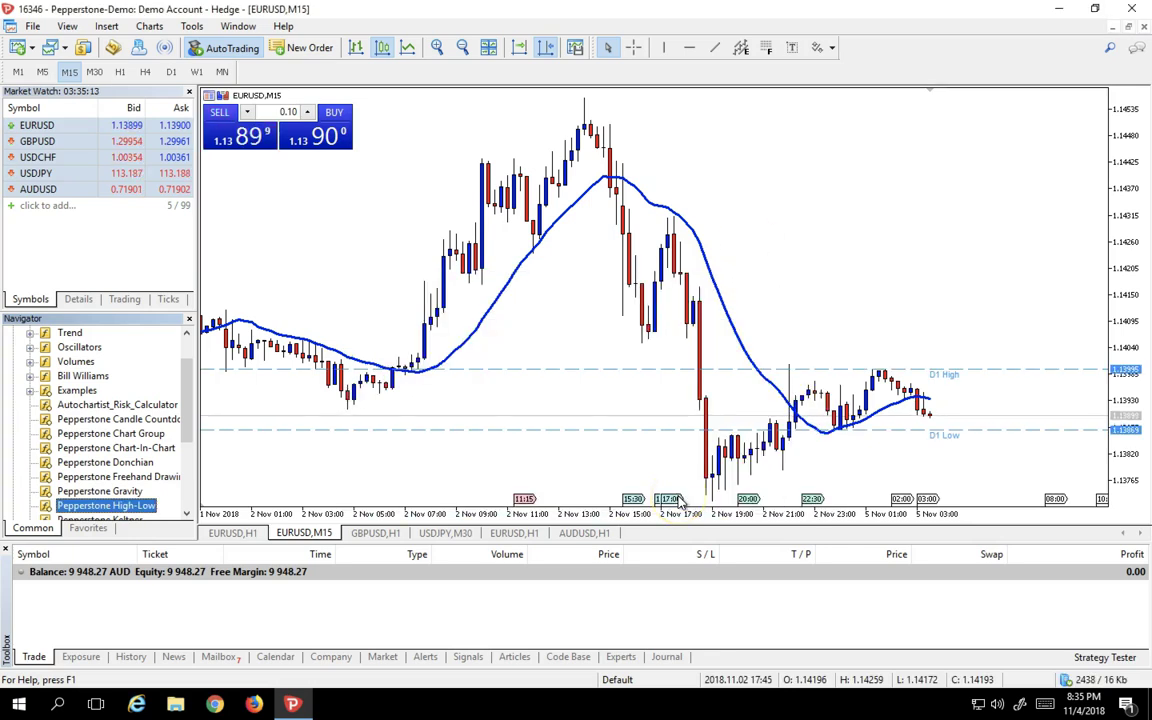
left_click(800, 428)
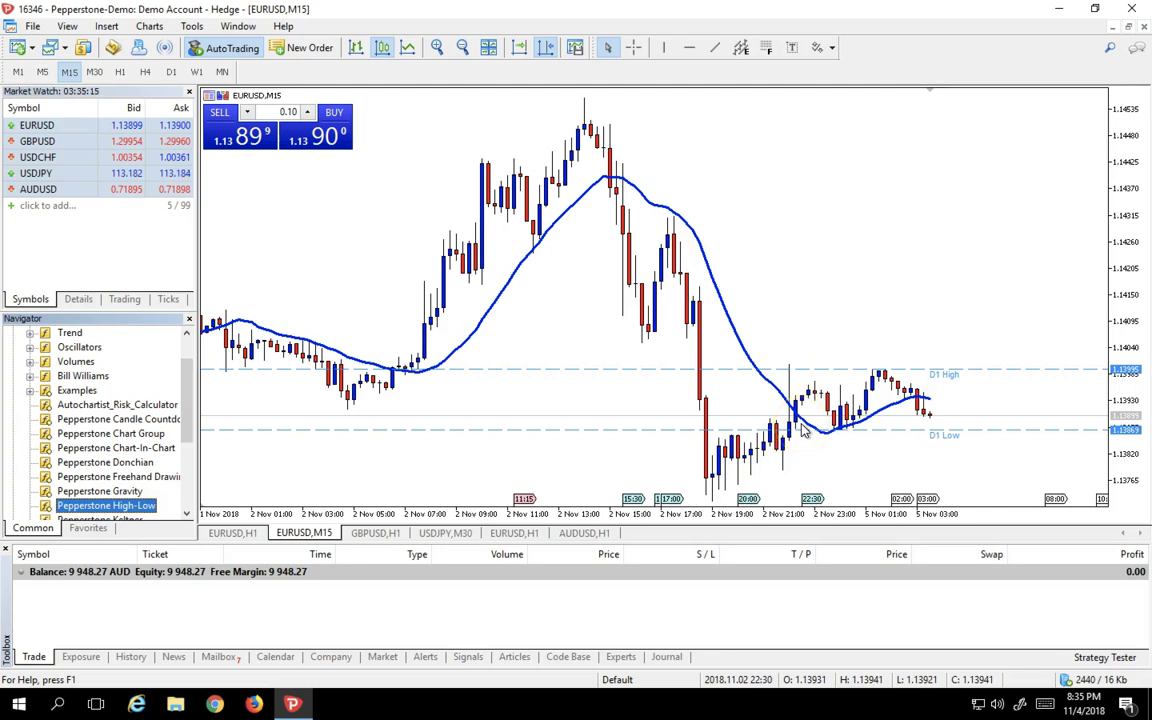
left_click(817, 425)
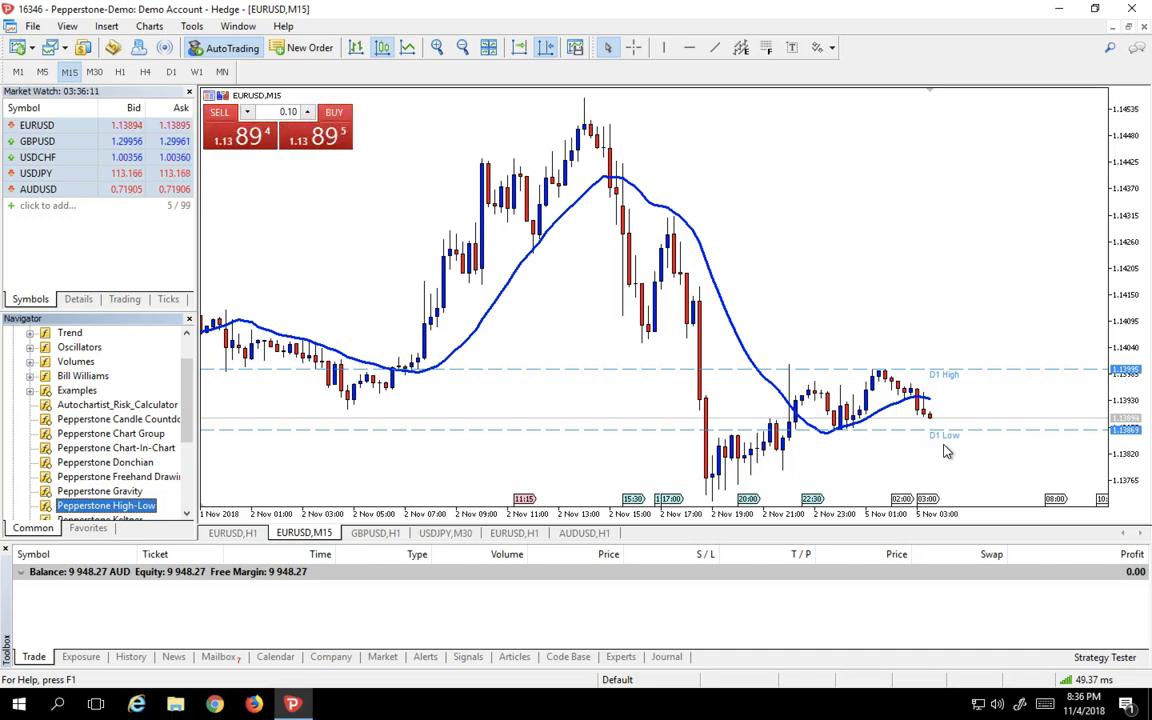
Drag Pepperstone Order History onto the EURUSD chart and confirm its settings with OK
scroll(187, 509, "down", 1)
left_click(187, 513)
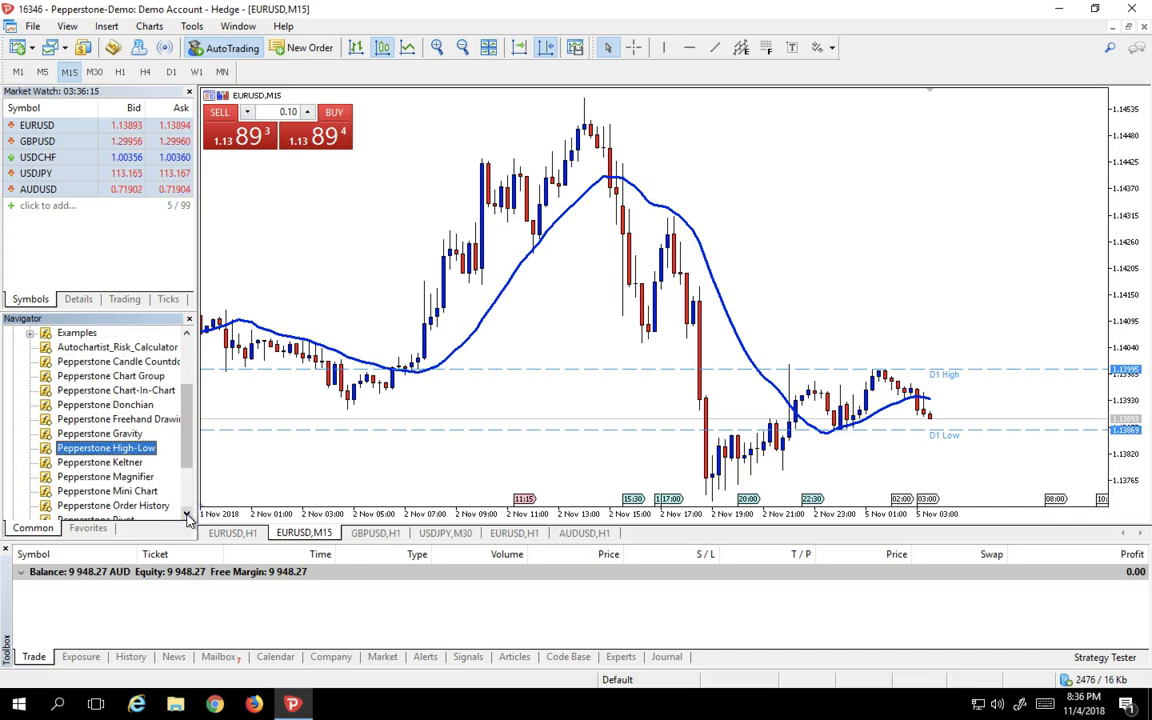
left_click(187, 513)
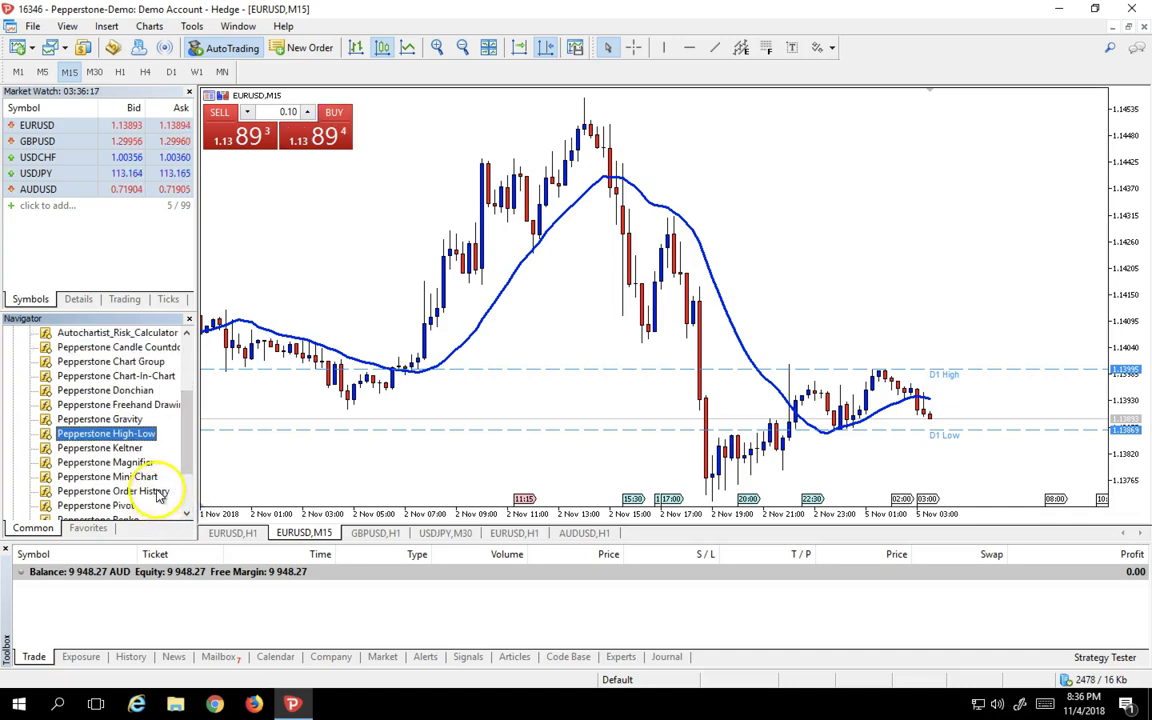
left_click(158, 492)
left_click_drag(158, 492, 718, 232)
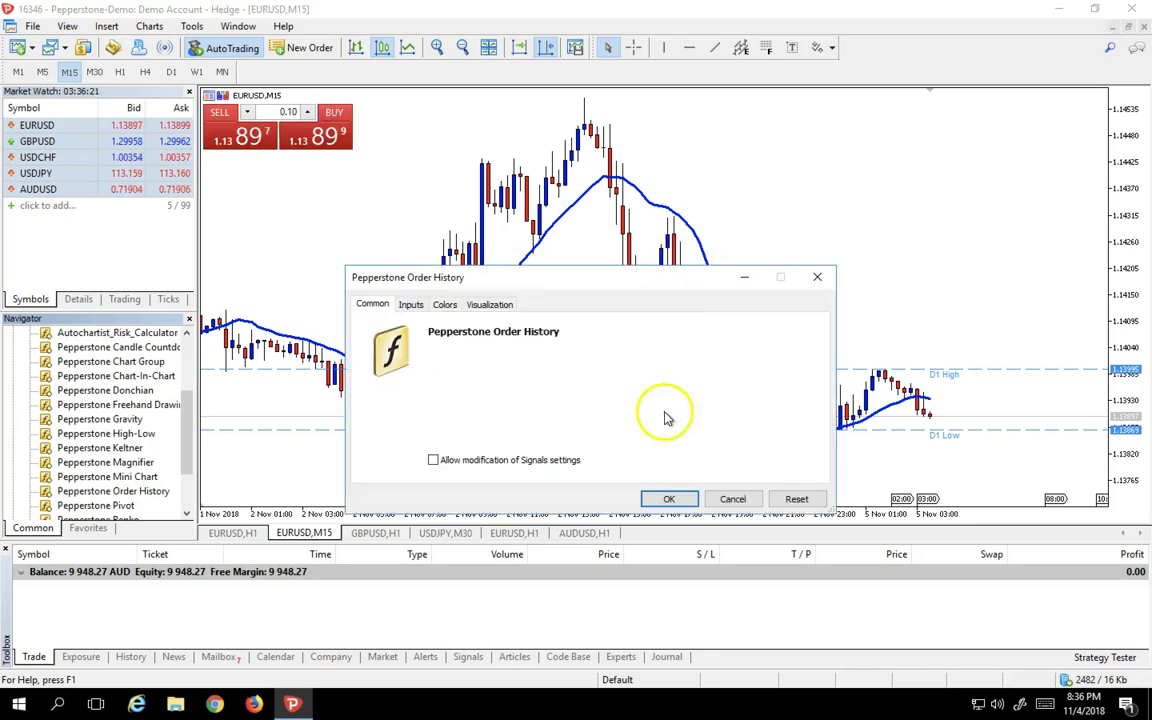
left_click(664, 498)
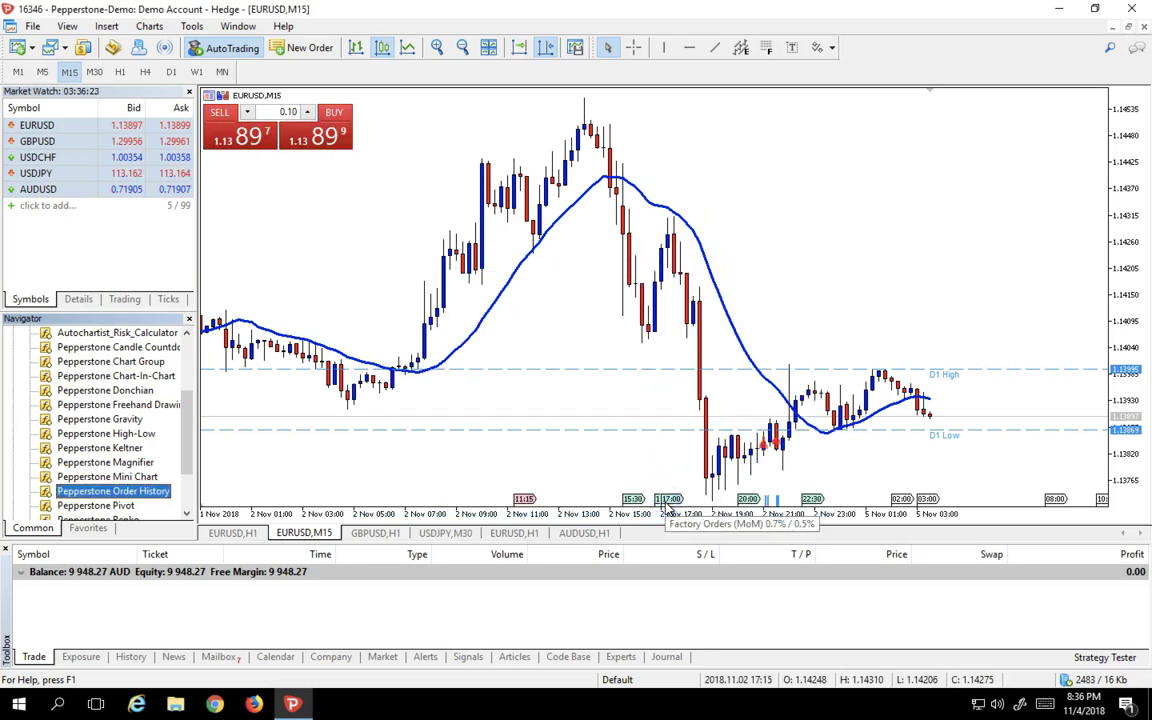
mouse_move(764, 449)
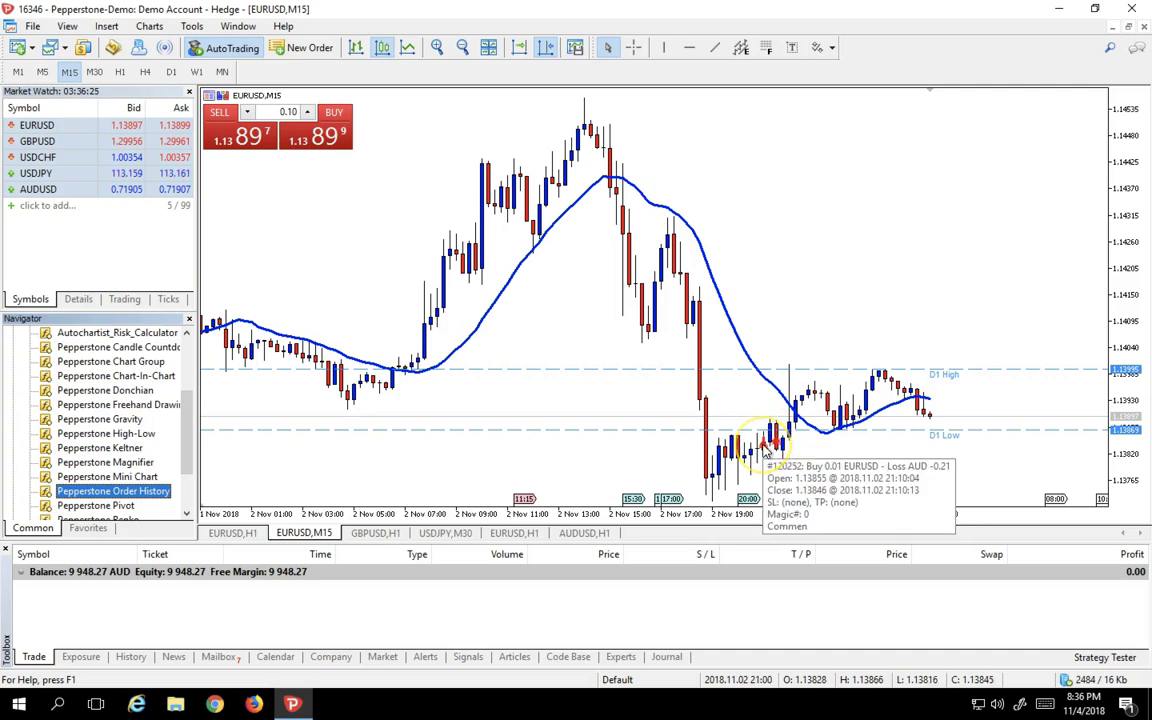